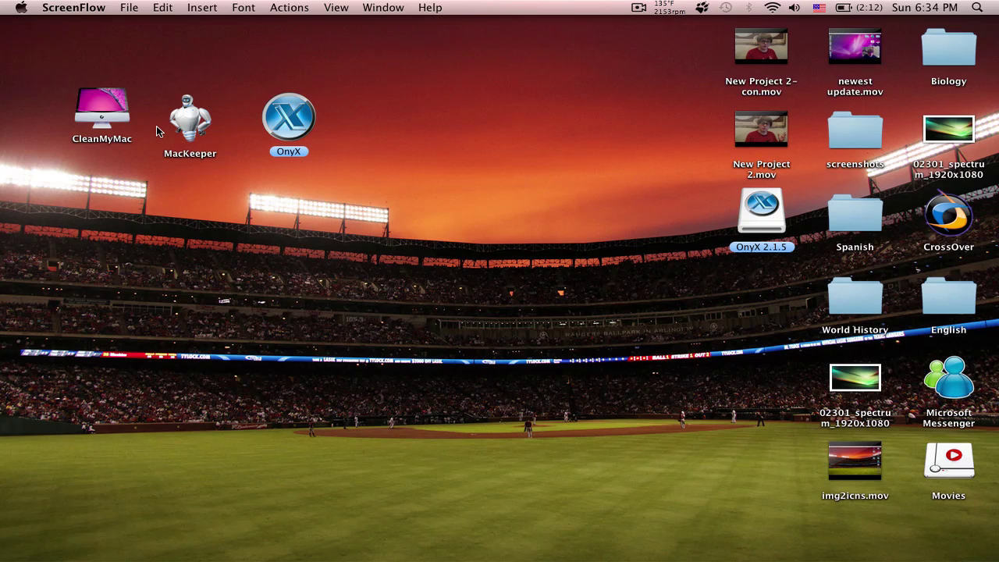
Step: Launch CleanMyMac and start a junk scan of the Mac, which finds about 277 MB
double_click(111, 111)
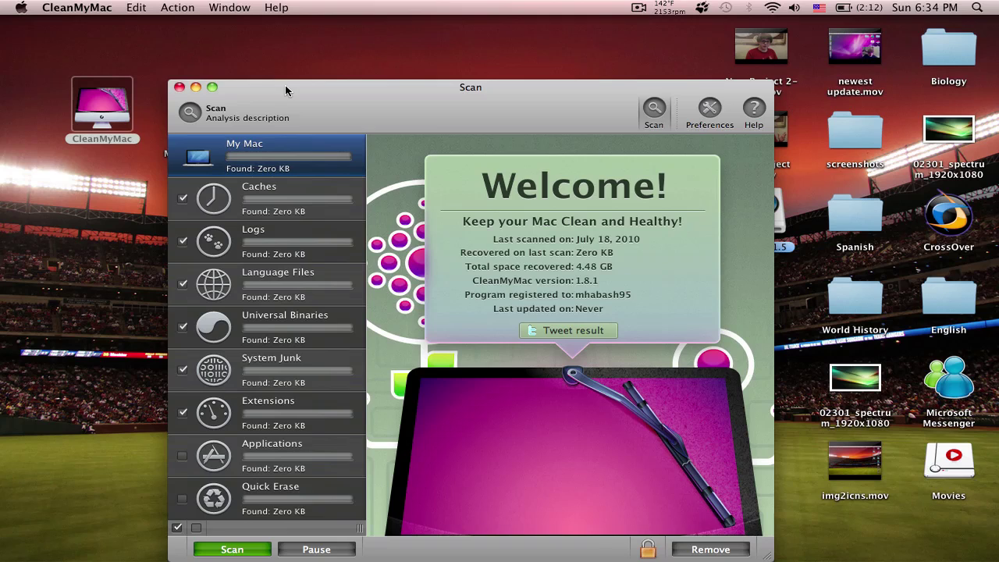
drag(288, 91, 264, 55)
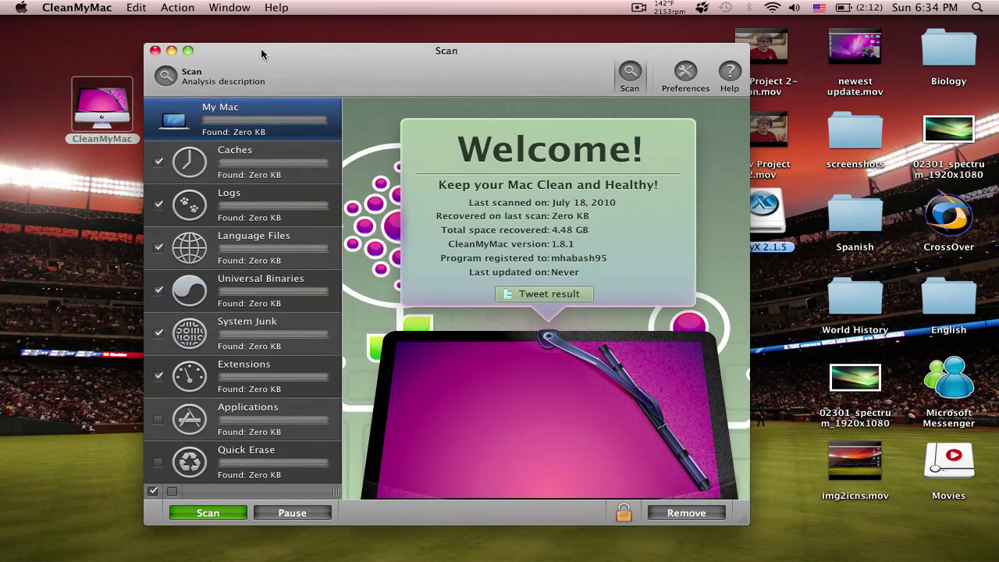
click(222, 515)
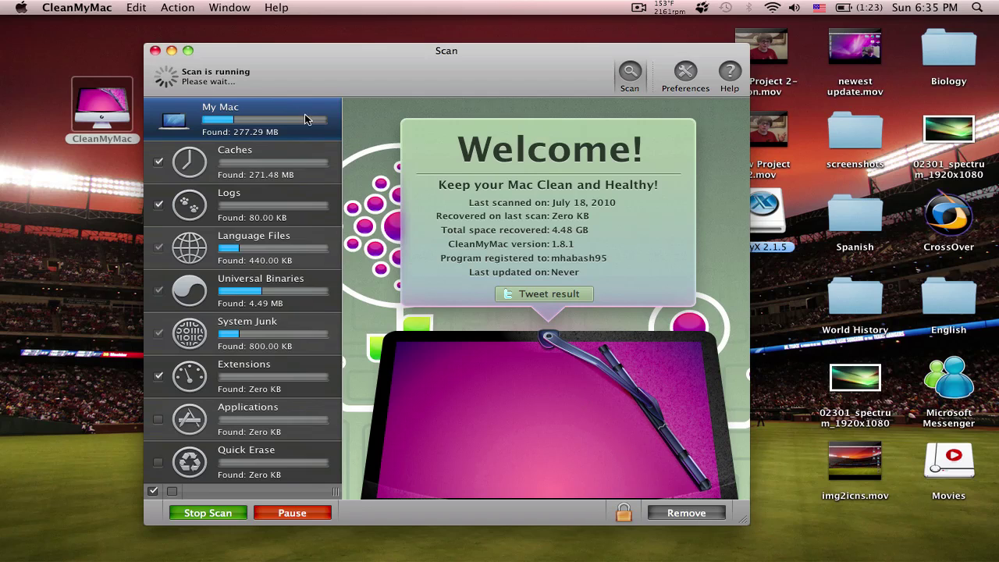
Step: Quit CleanMyMac partway through the scan and launch MacKeeper
click(155, 50)
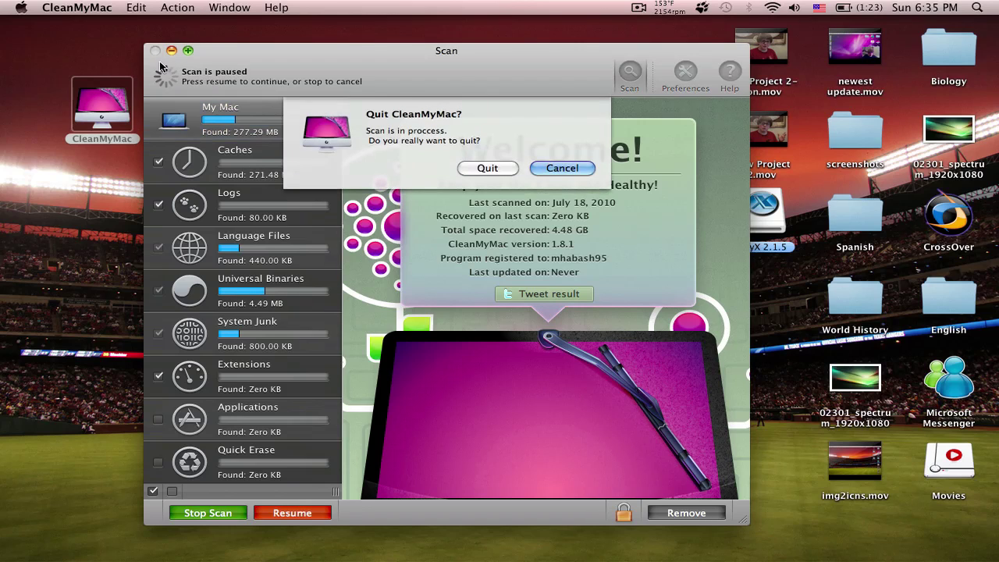
click(488, 168)
double_click(187, 125)
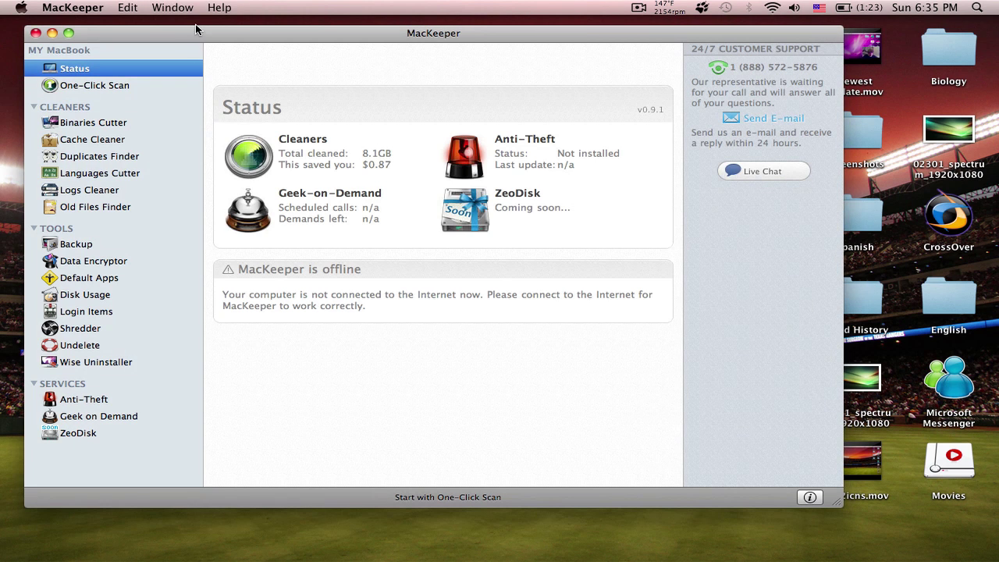
Step: Run MacKeeper's One-Click Scan, then view Binaries Cutter (197 KB) and Cache Cleaner (187.6 MB) results
drag(200, 39, 226, 37)
click(92, 84)
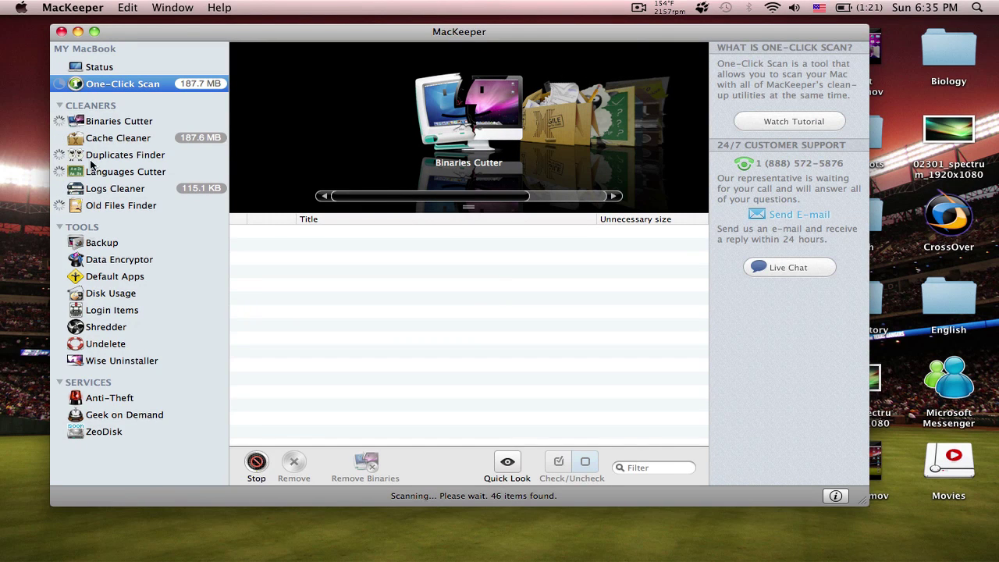
click(78, 67)
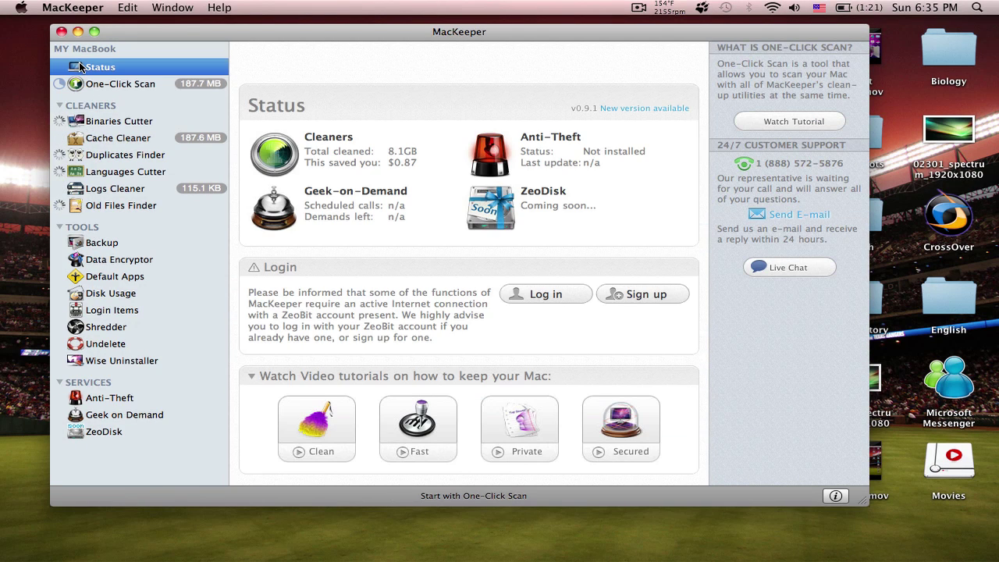
click(118, 123)
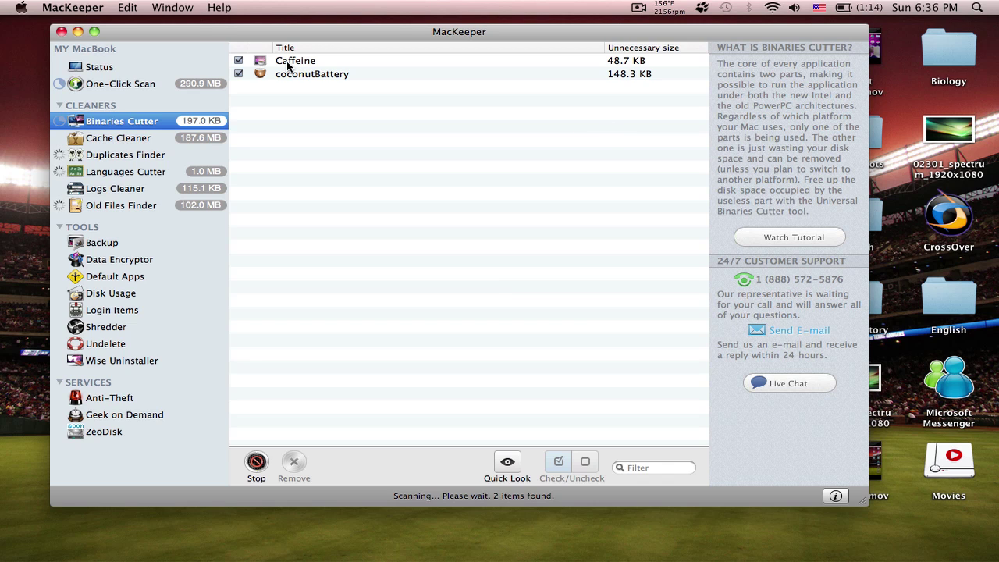
click(113, 139)
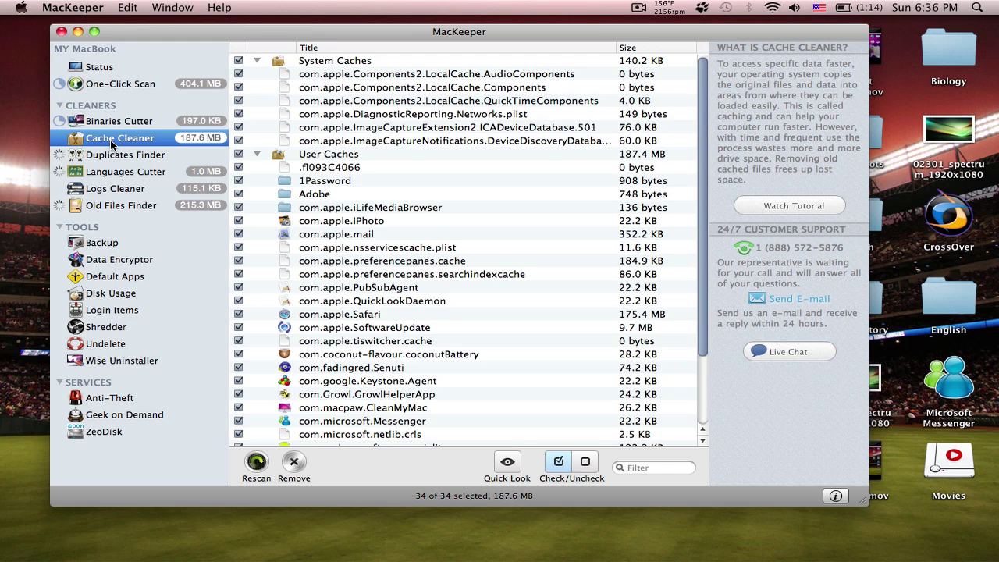
Step: Step through the Duplicates Finder, Languages Cutter, Logs Cleaner and Old Files Finder results
click(117, 156)
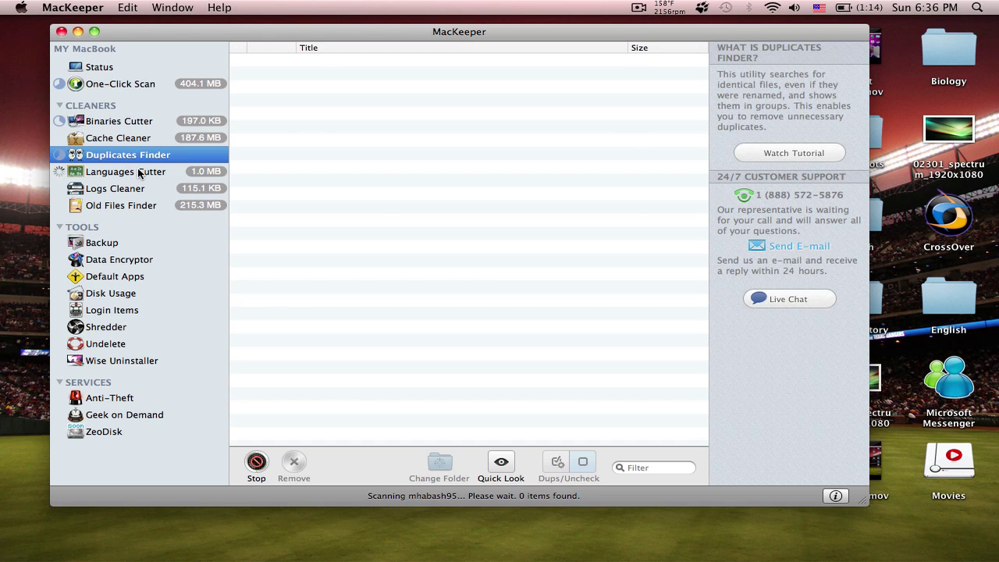
click(136, 173)
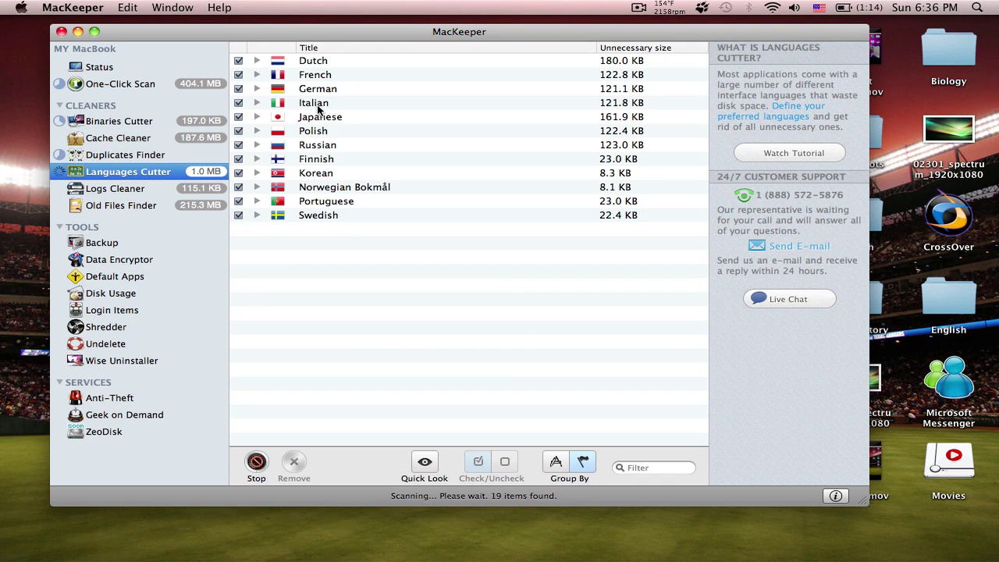
click(127, 189)
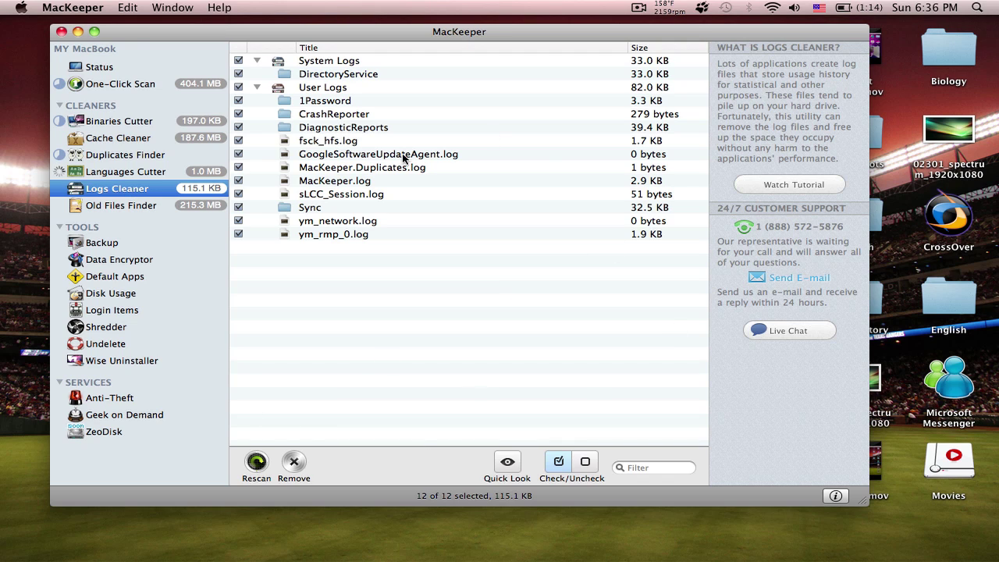
click(111, 207)
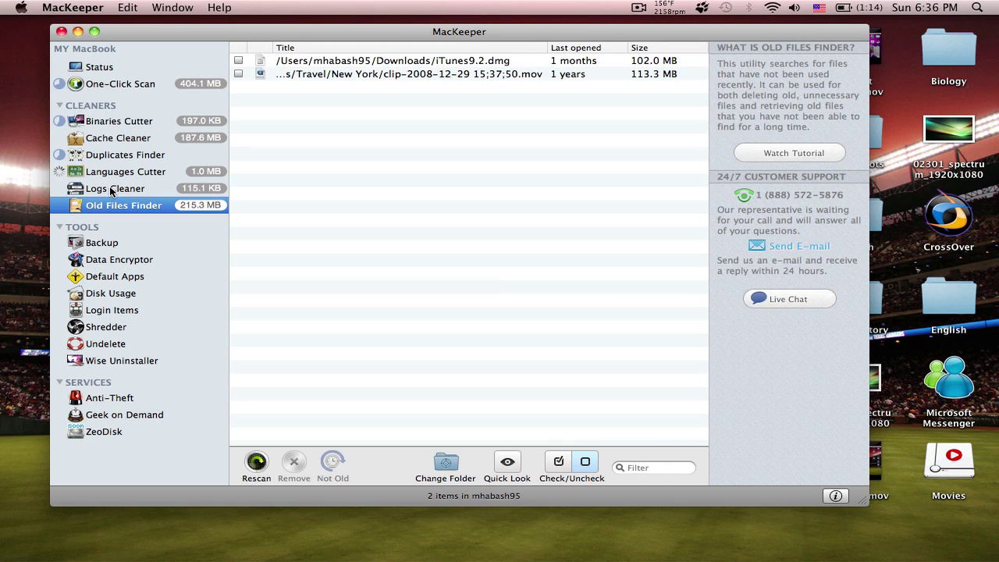
Step: Look through MacKeeper's Backup, Default Apps, Disk Usage and Login Items tools
click(90, 245)
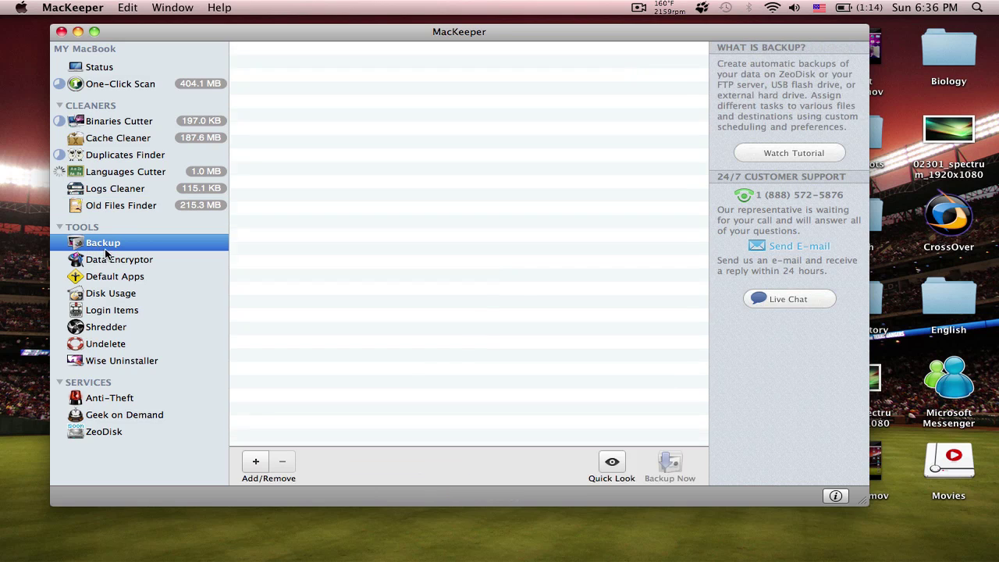
click(114, 276)
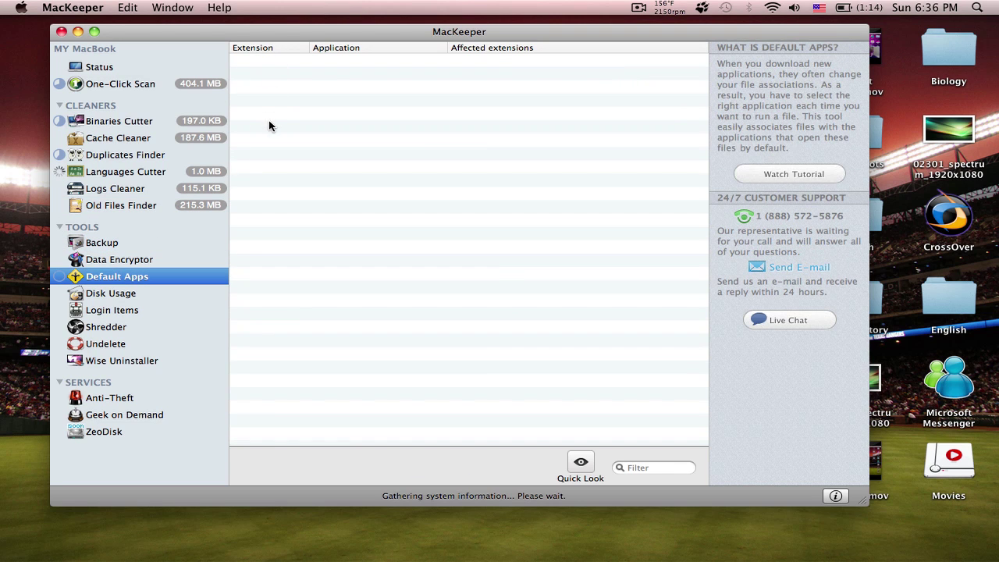
click(110, 293)
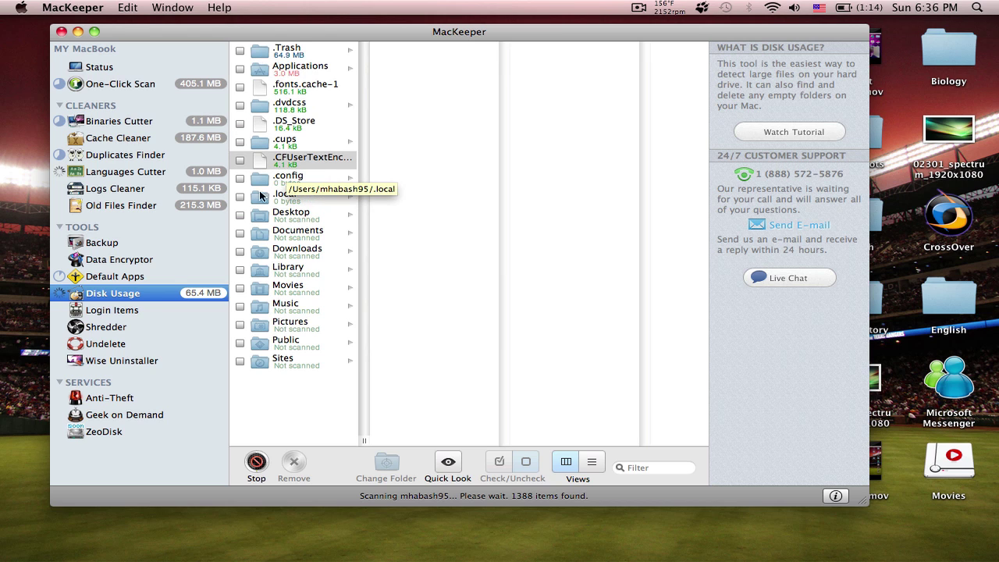
click(121, 312)
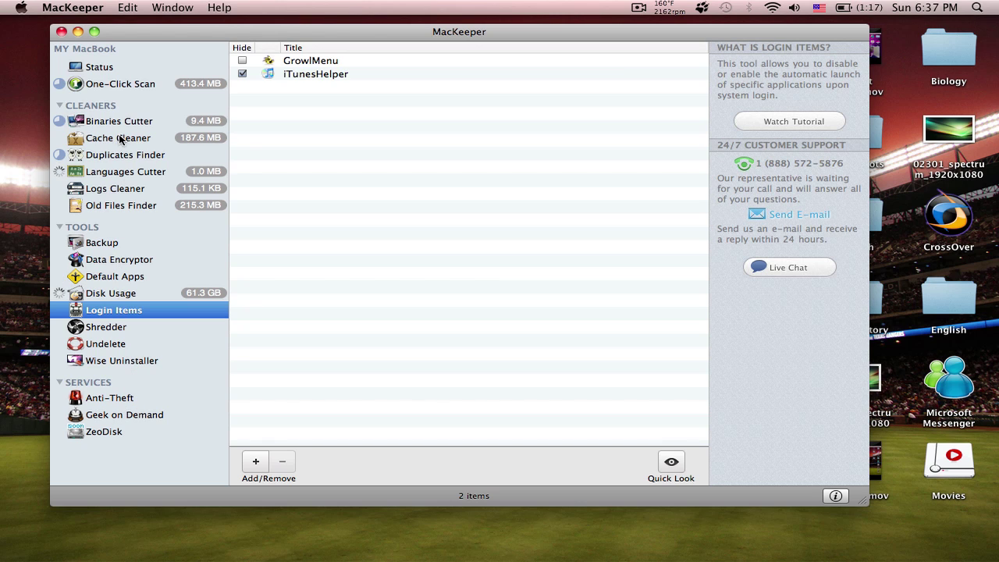
Step: Return to One-Click Scan and quit MacKeeper from its application menu
click(149, 84)
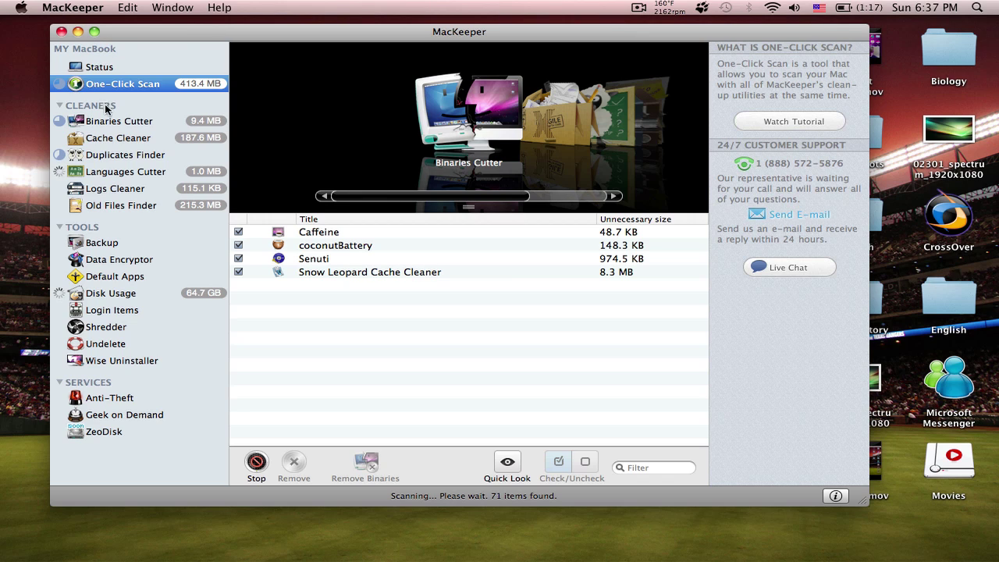
click(72, 7)
click(84, 151)
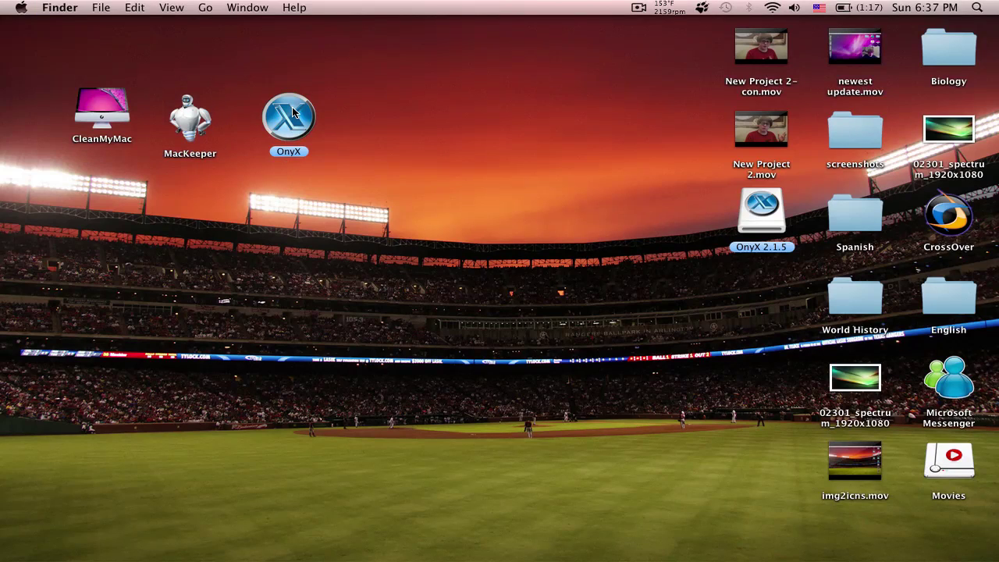
Step: Launch OnyX from the desktop, confirm opening the downloaded app and accept its licence
click(294, 113)
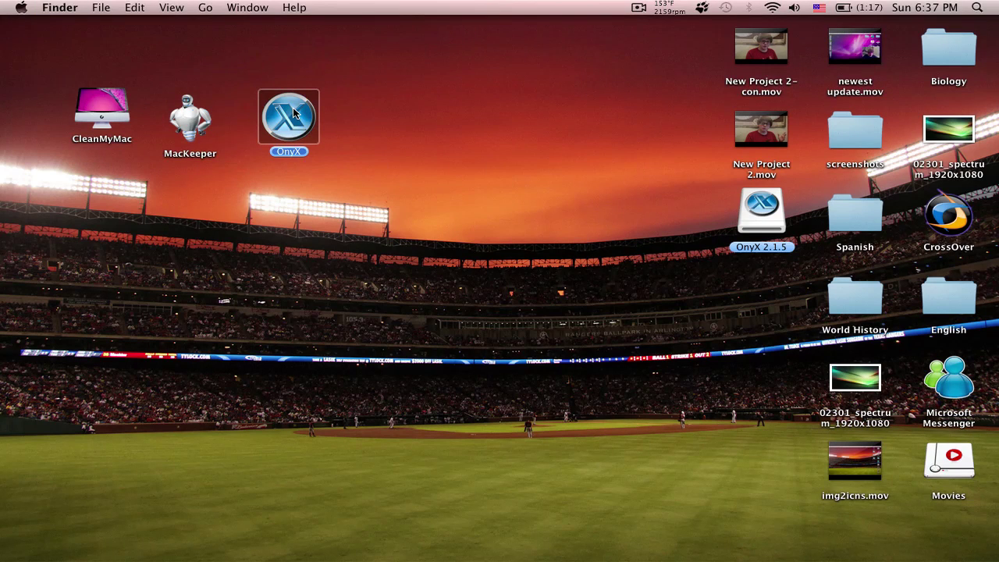
double_click(294, 113)
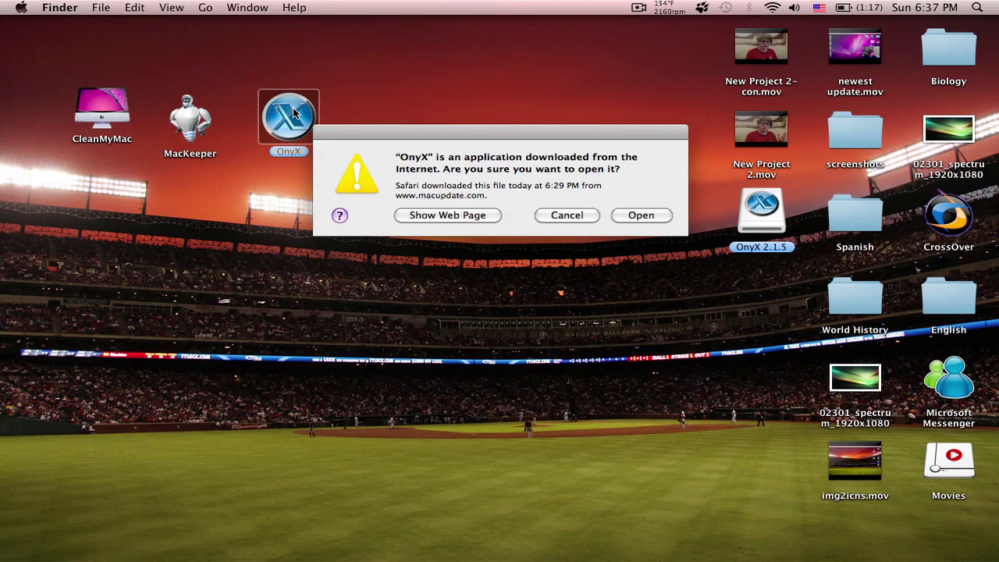
click(640, 214)
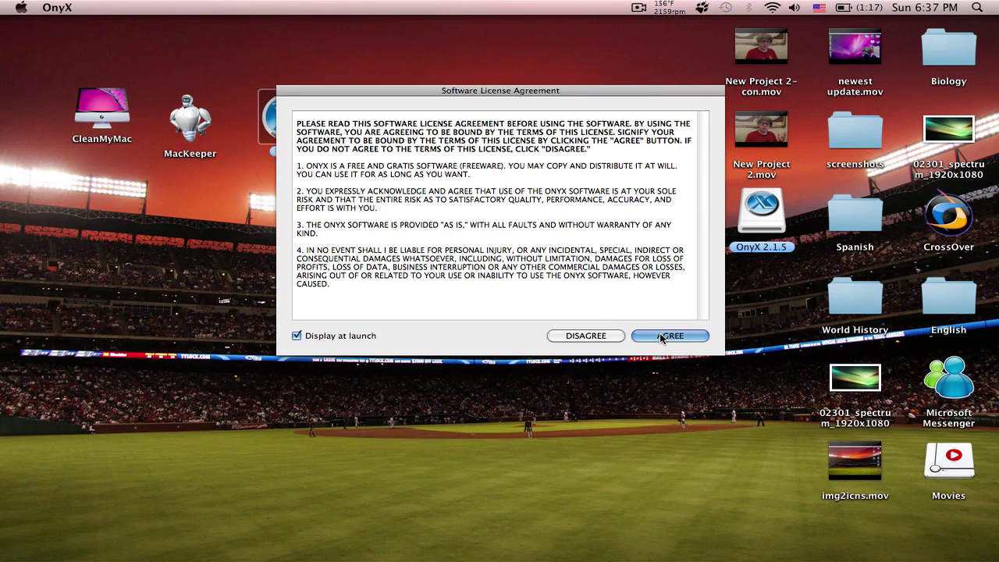
click(670, 336)
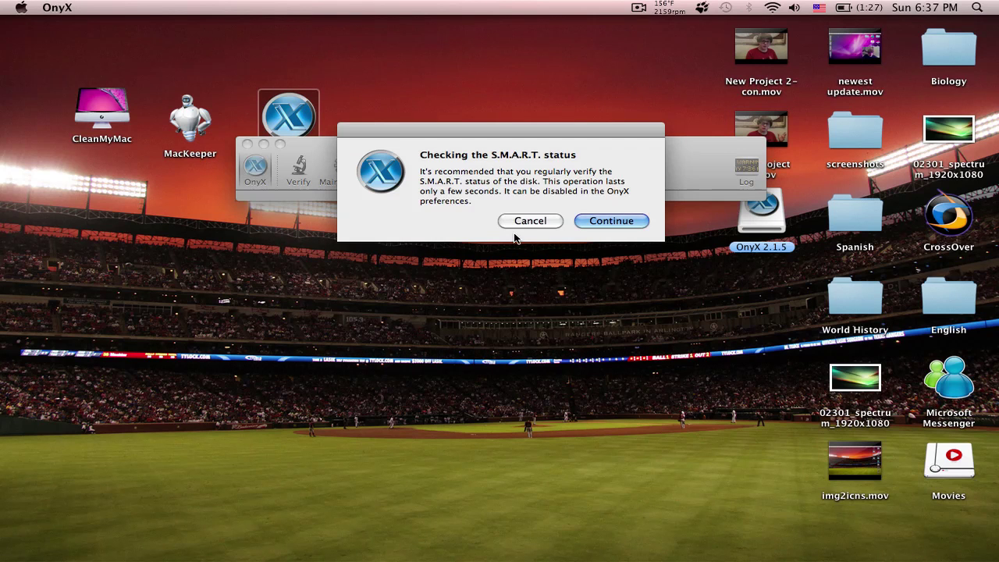
Step: Skip the S.M.A.R.T. and startup volume checks, enter the admin password, and dismiss the info window
click(530, 222)
click(531, 257)
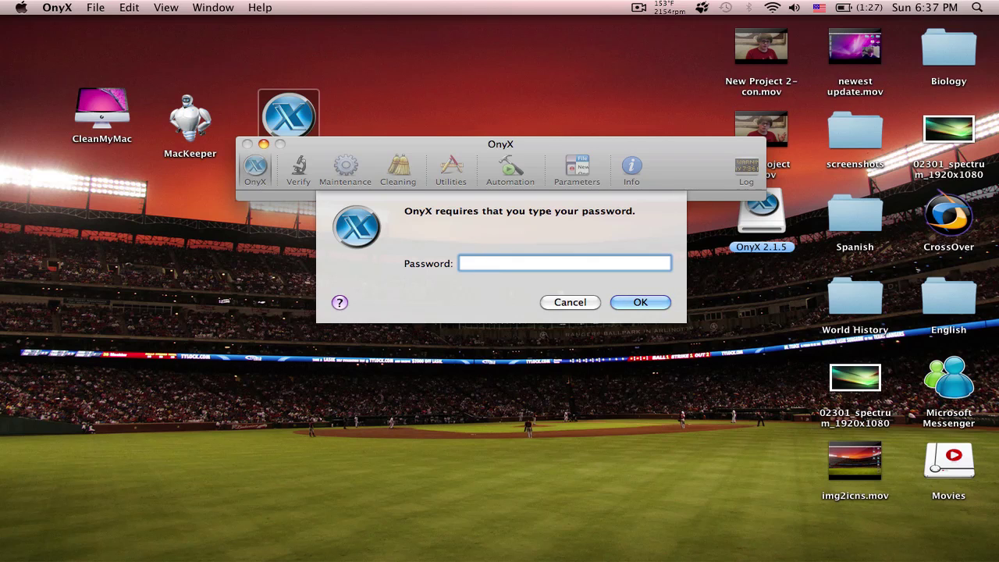
text(********)
key(Return)
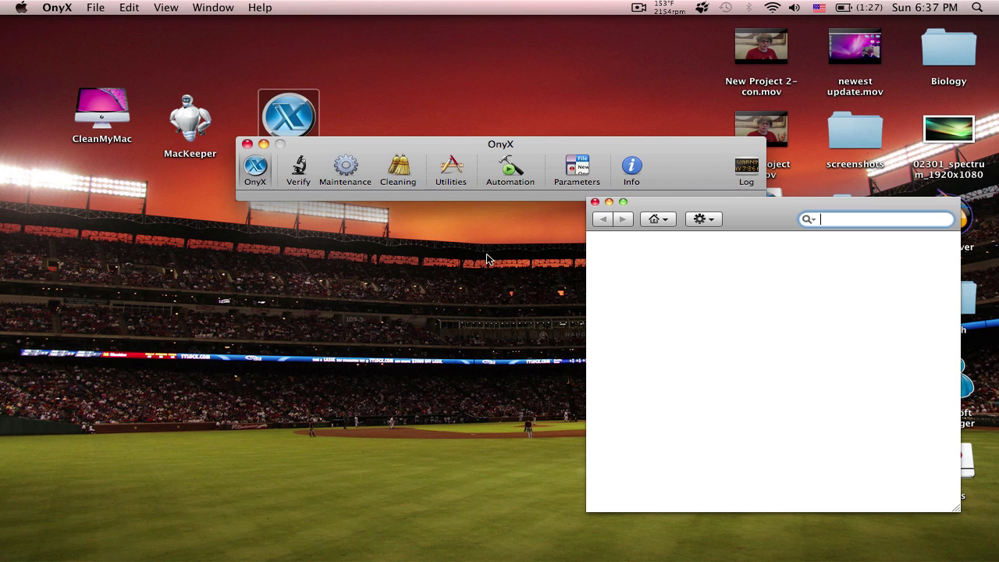
click(594, 201)
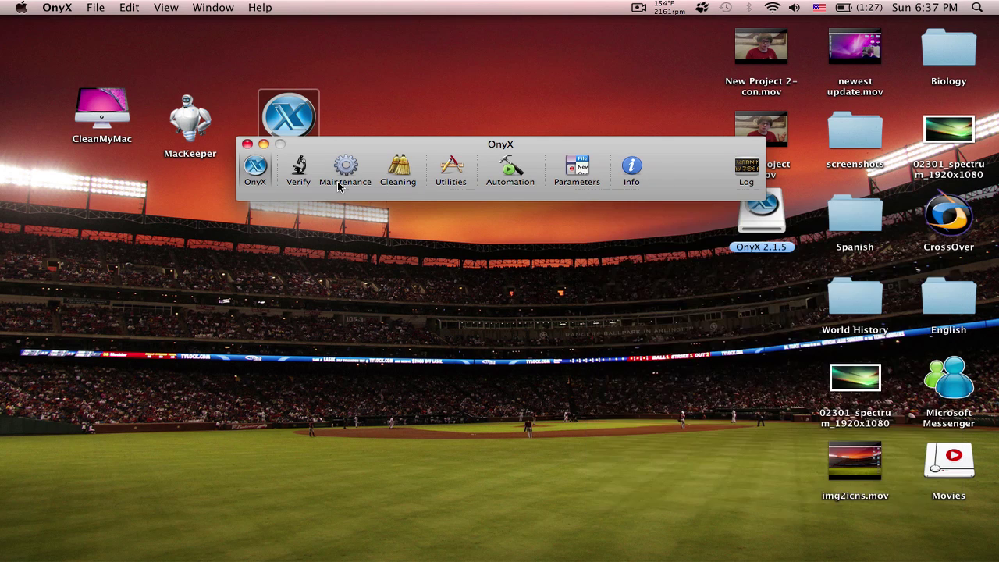
Step: Show OnyX's Cleaning options and review the User, Internet, Logs and System tabs
click(399, 170)
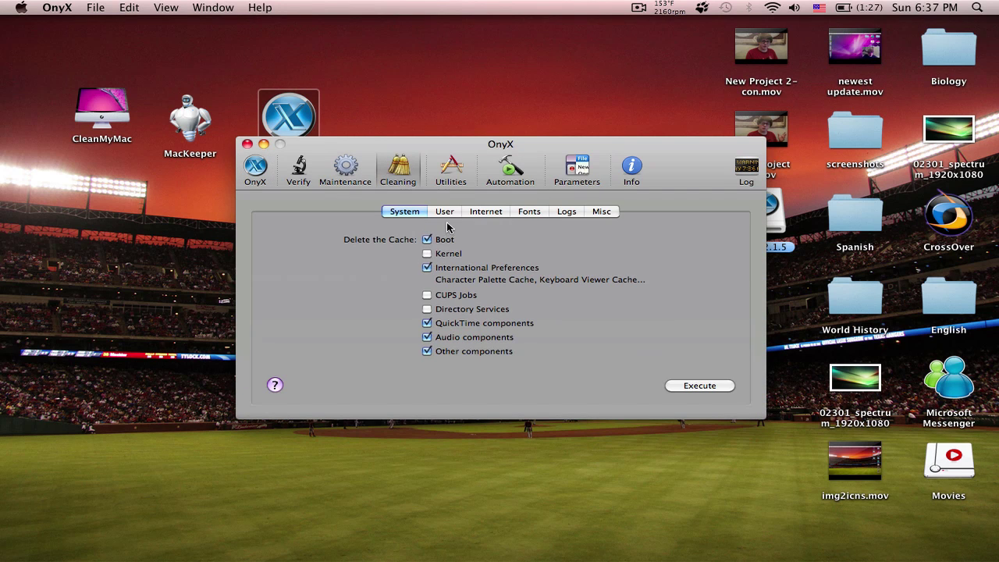
click(449, 214)
click(479, 214)
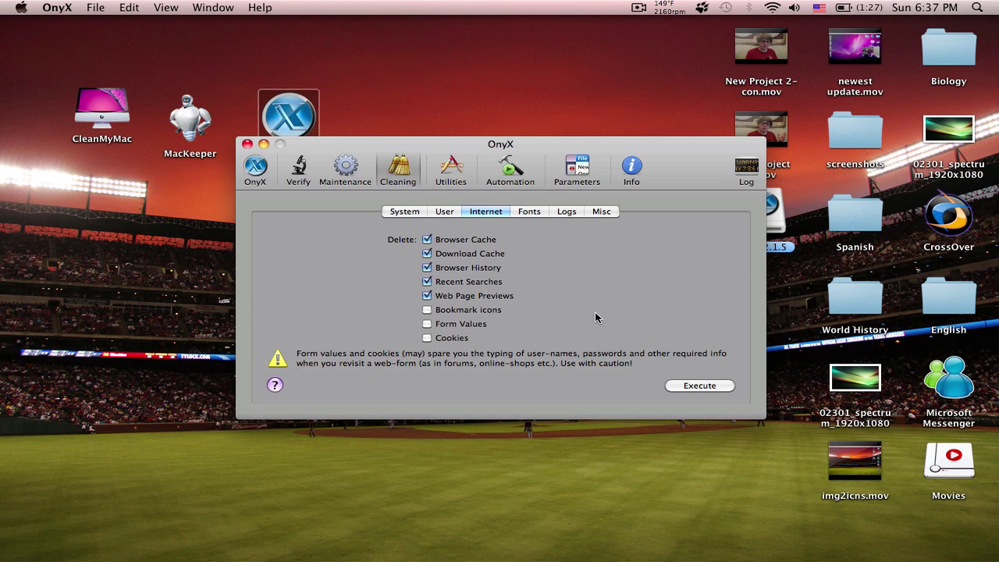
click(566, 215)
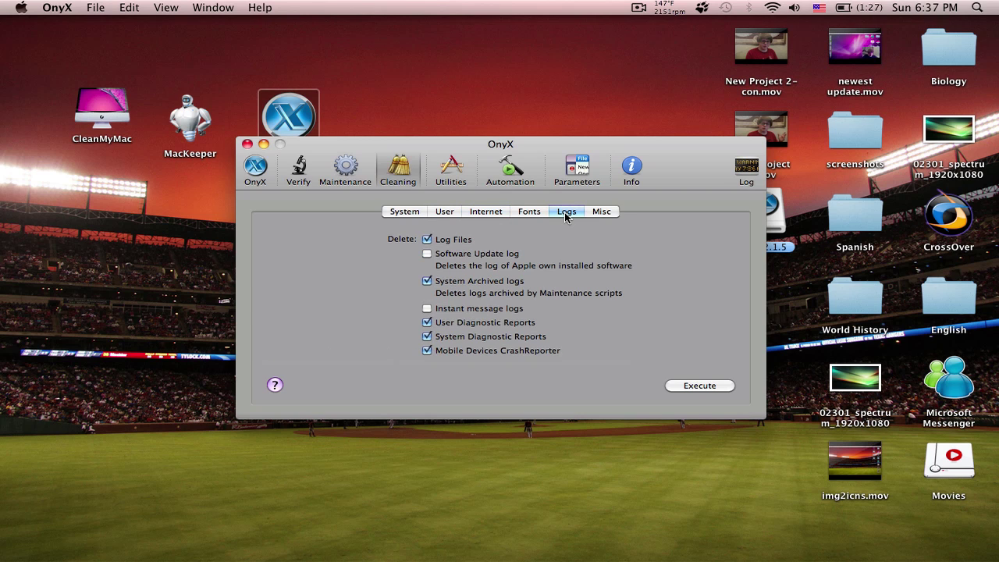
click(411, 212)
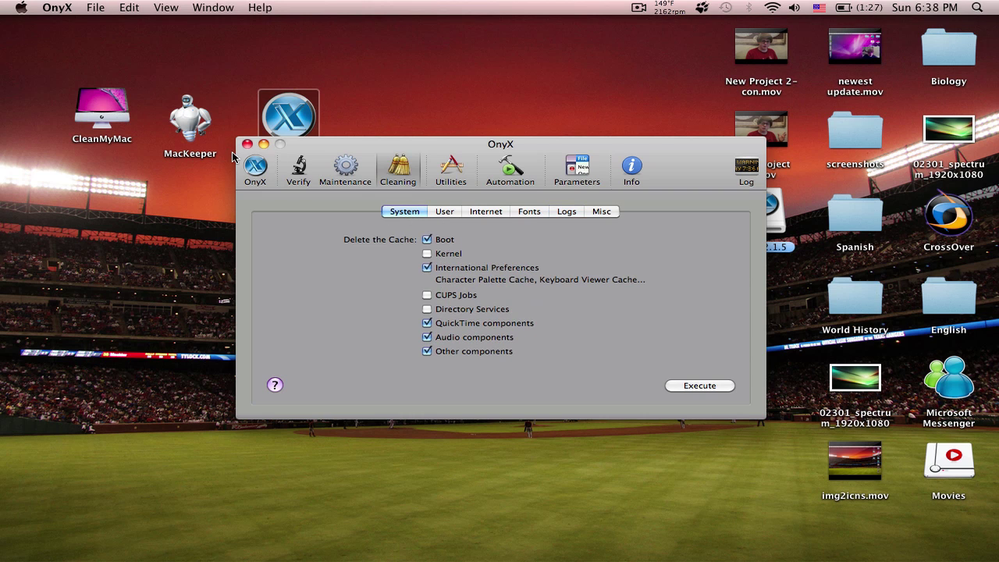